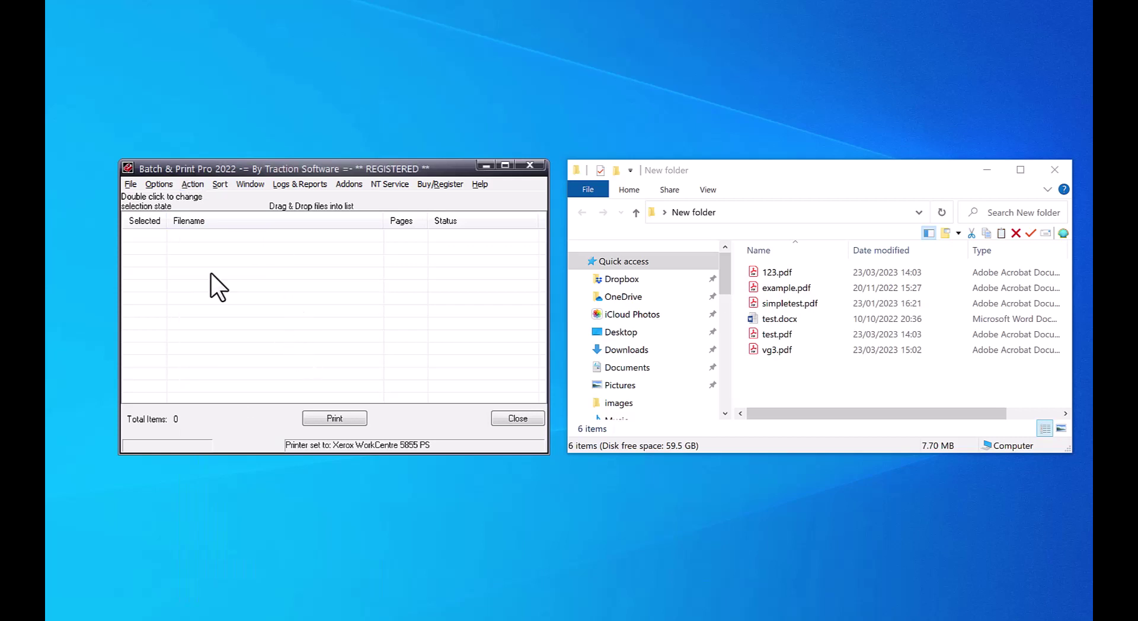
Step: Open the Options menu to reach the setup options
click(158, 185)
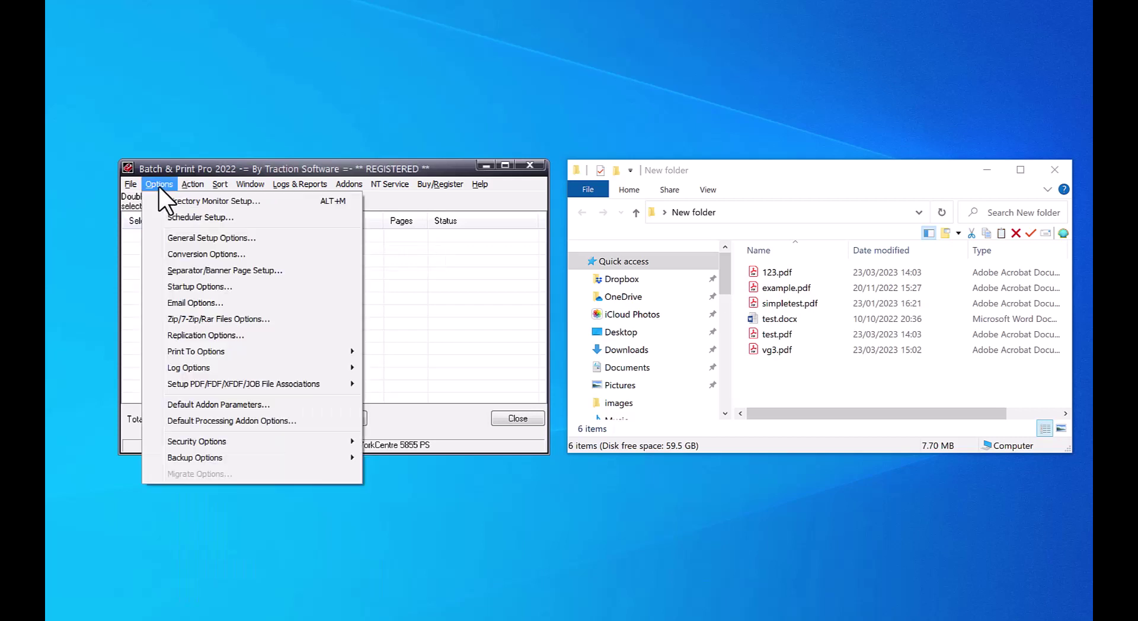
Step: Set the monitored directory to the Desktop New folder path copied from Explorer
click(212, 201)
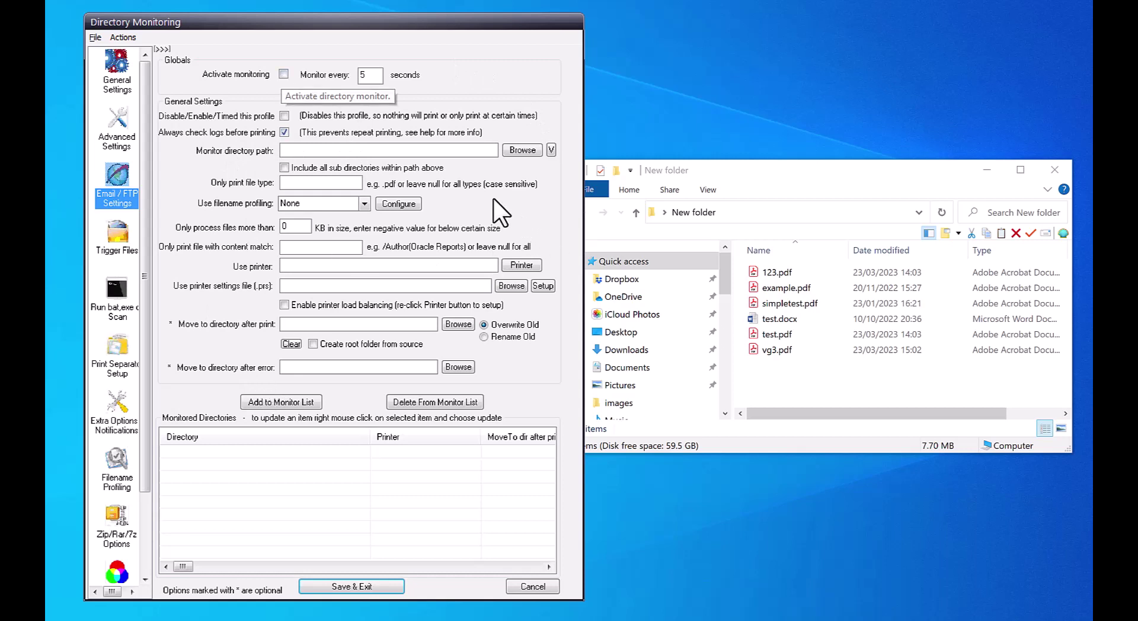
click(718, 169)
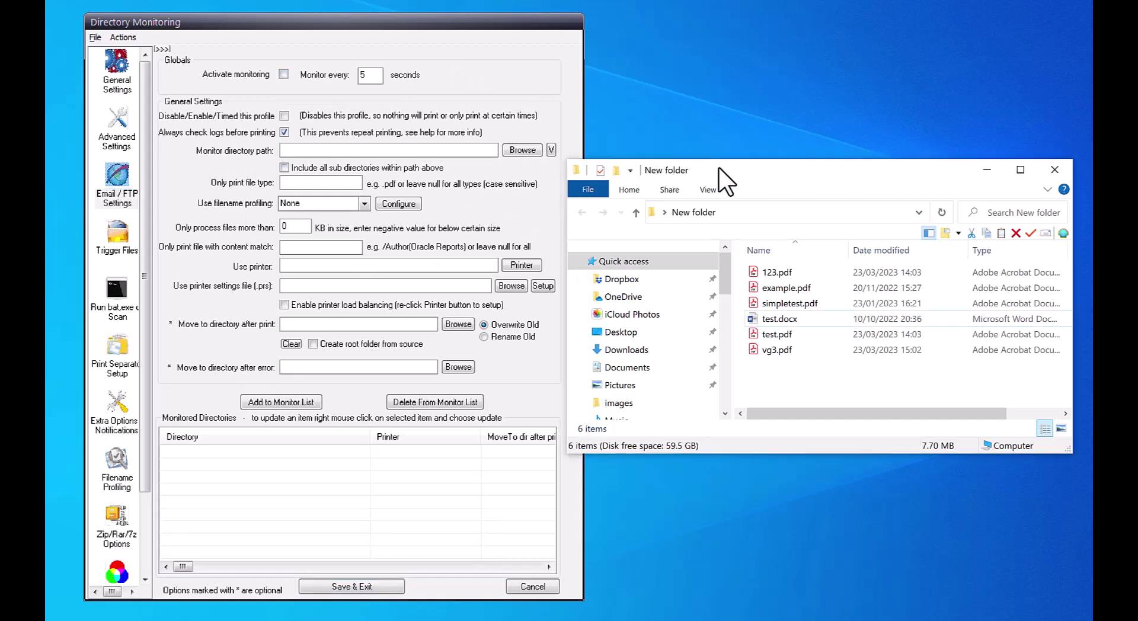
click(754, 210)
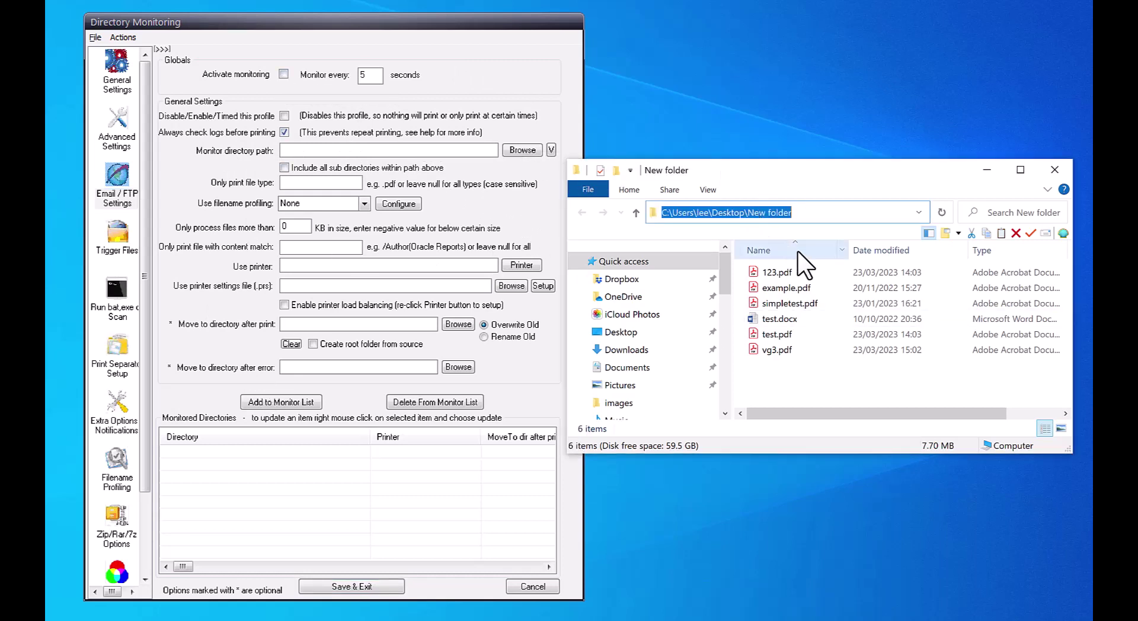
click(322, 150)
text(C:\Users\lee\Desktop\New folder)
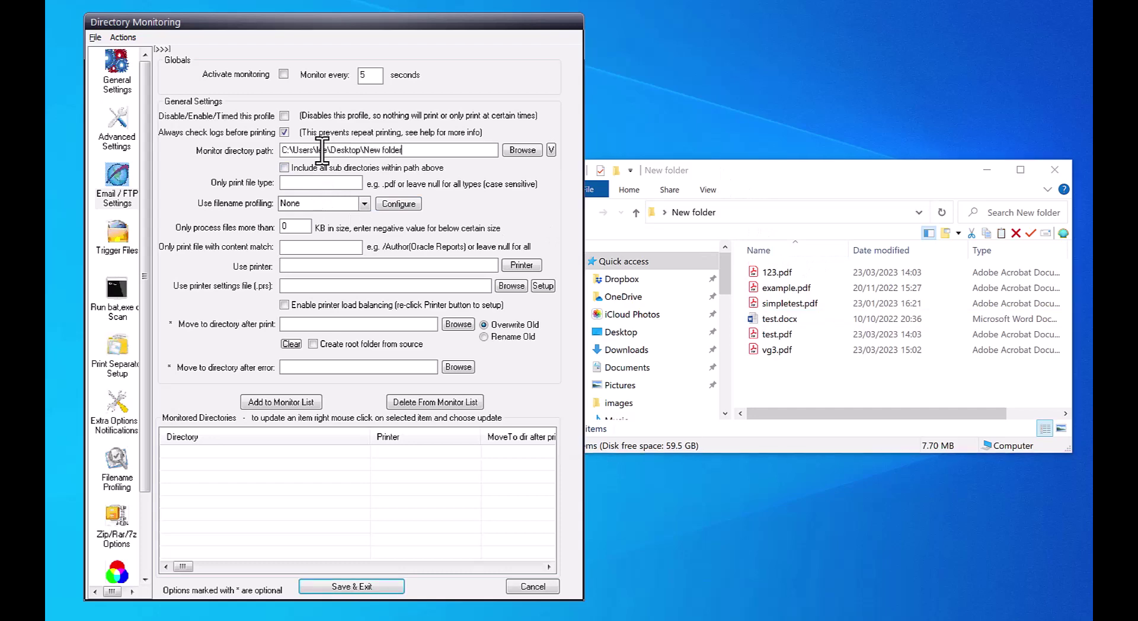
click(516, 150)
click(354, 410)
click(519, 265)
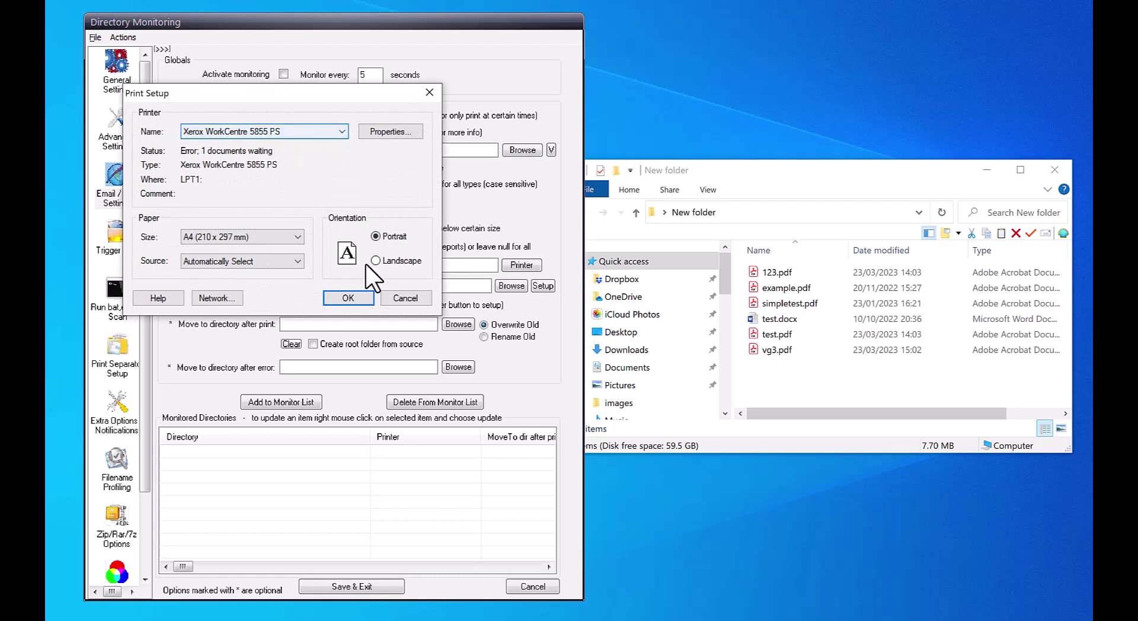
Step: Choose Xerox WorkCentre 5855 PS as the printer and tick Activate monitoring
click(341, 131)
click(340, 133)
click(353, 299)
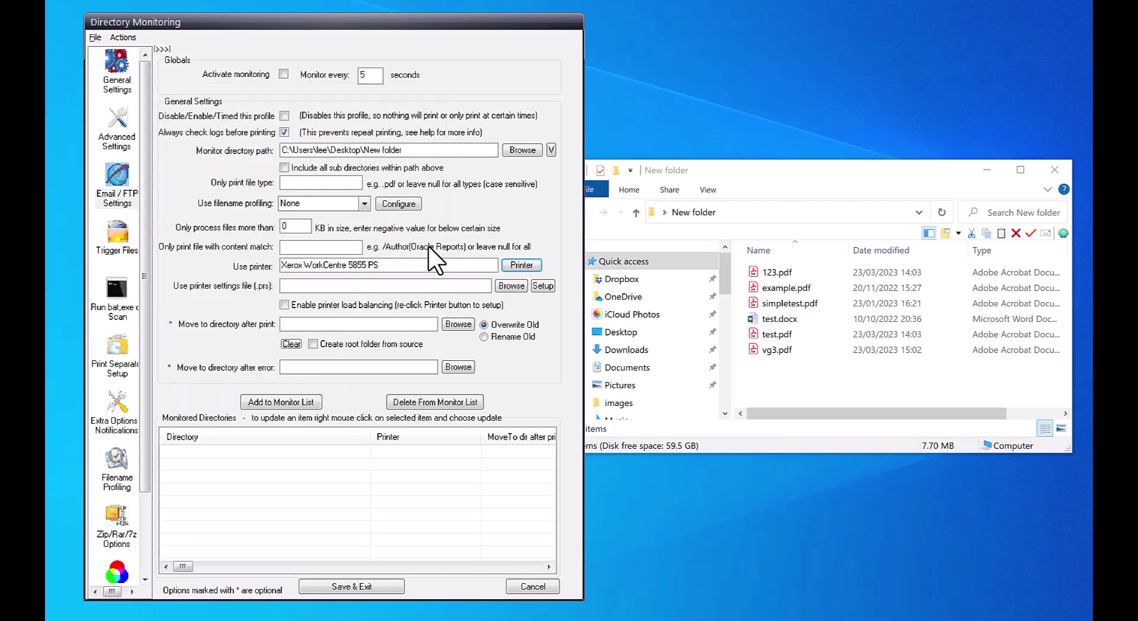
click(283, 74)
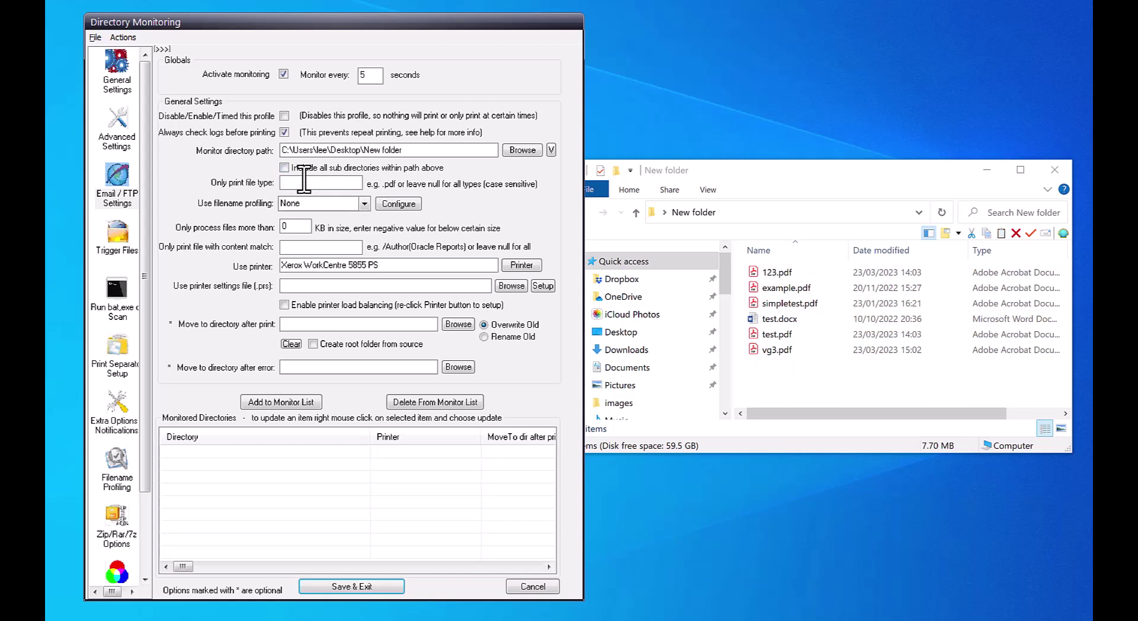
Step: Restrict printing to '.pdf|.PDF' files and rename vg3.pdf to vg3.PDF
text(.pdf)
text(|.PDF)
click(791, 350)
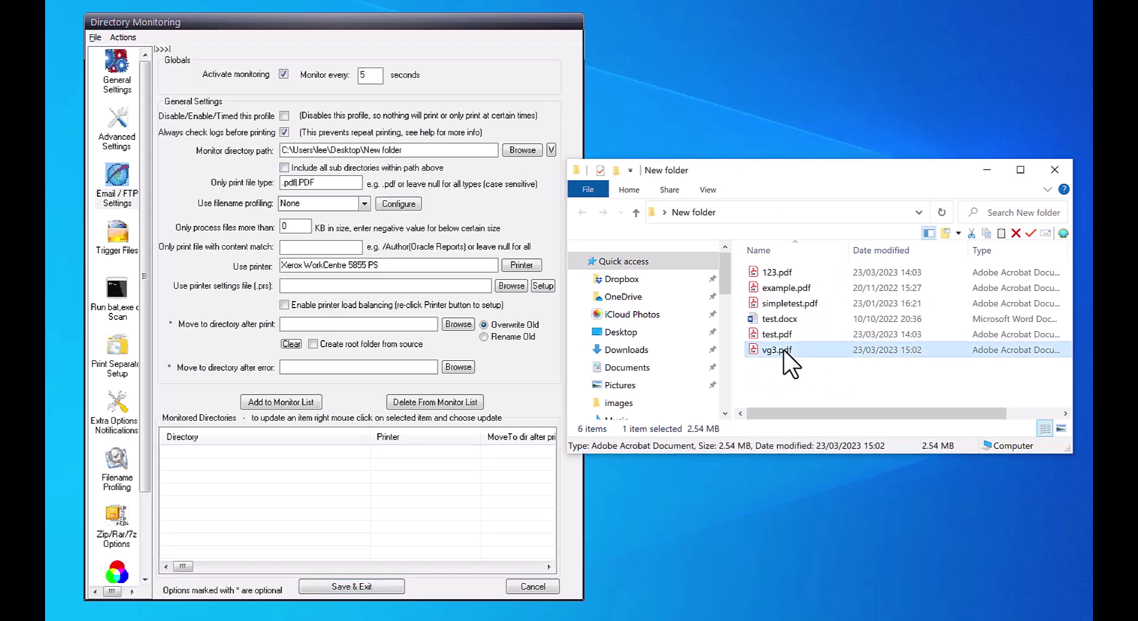
key(End)
key(BackSpace)
key(BackSpace)
key(BackSpace)
text(PDF)
key(Return)
Step: Add New folder to the monitored directory list, dismissing the warning
click(818, 386)
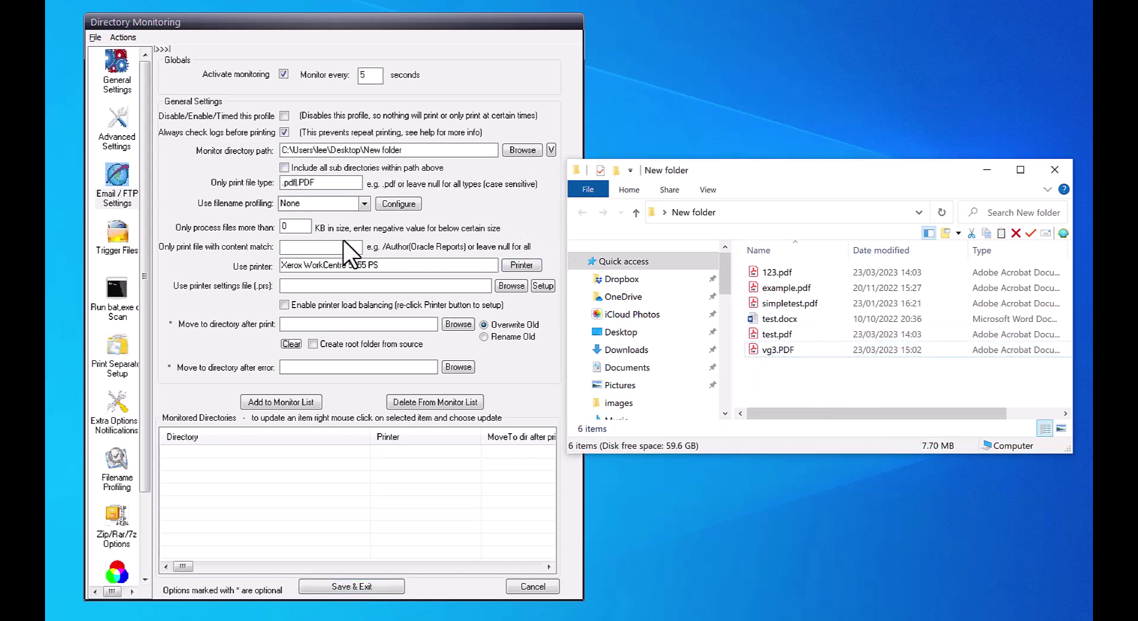
click(298, 400)
click(425, 355)
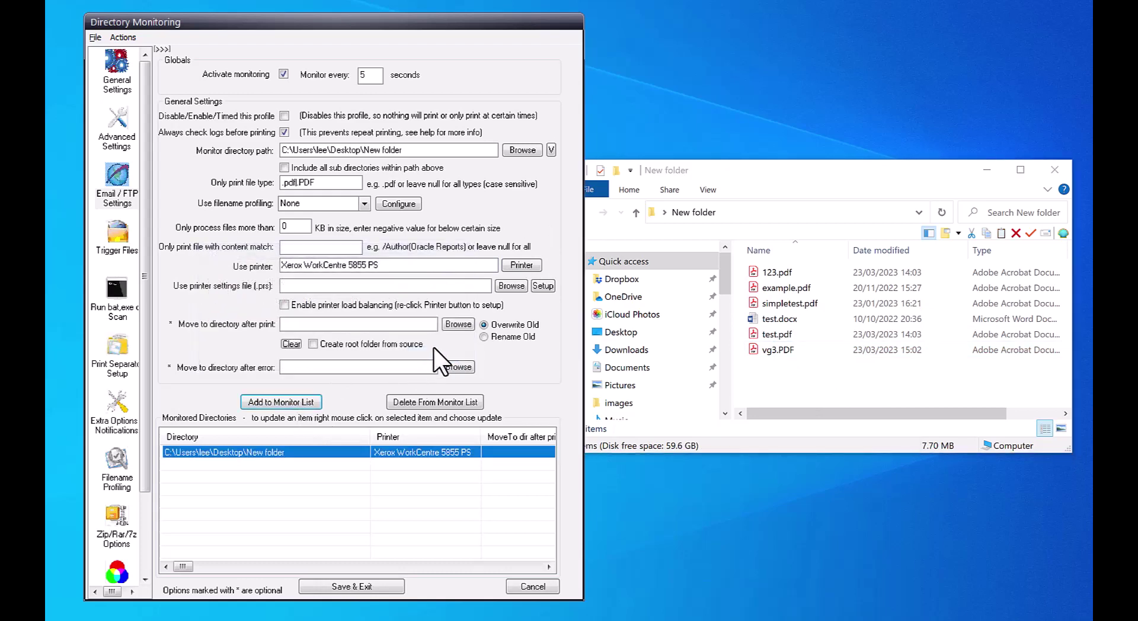
click(372, 587)
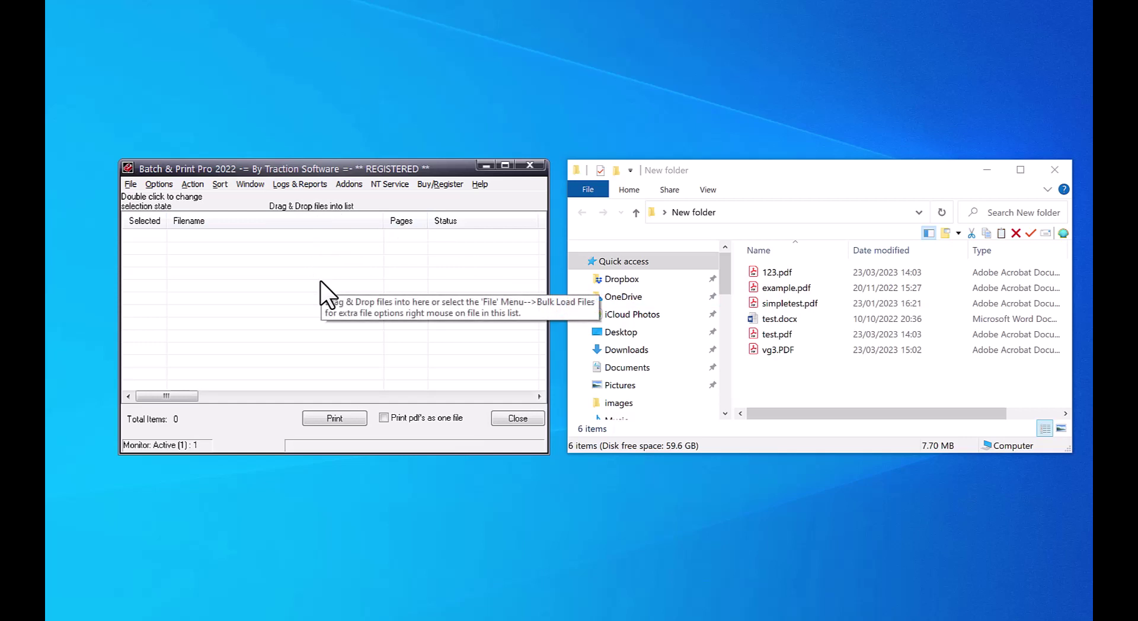
Step: Copy and paste vg3.PDF in New folder to create vg3 - Copy.PDF
click(784, 350)
right_click(783, 351)
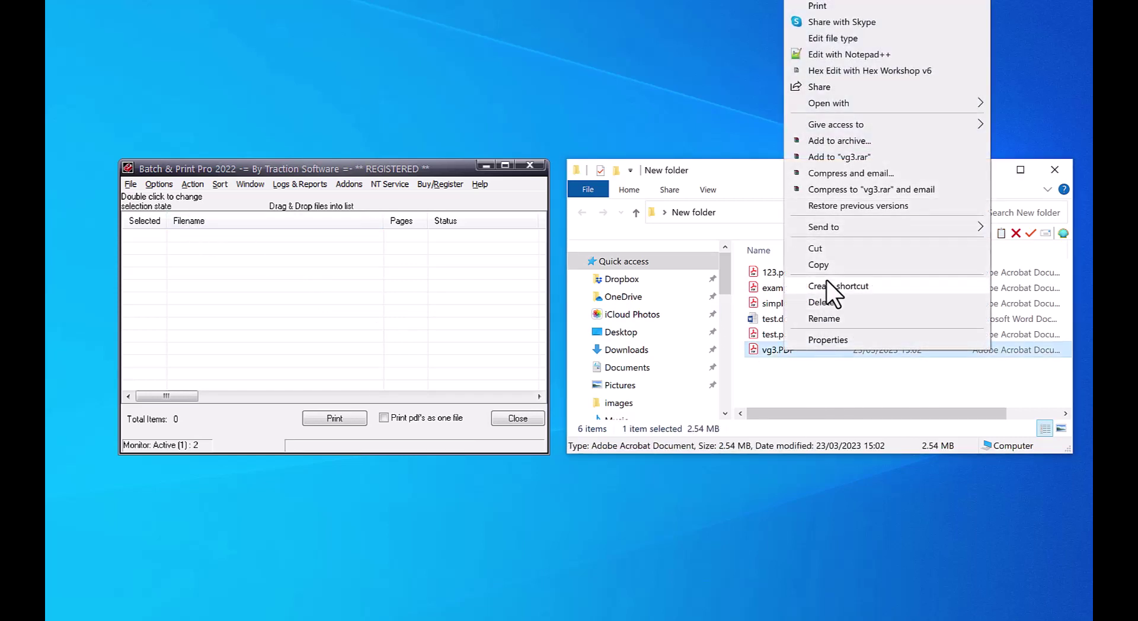
click(818, 265)
right_click(790, 362)
click(838, 464)
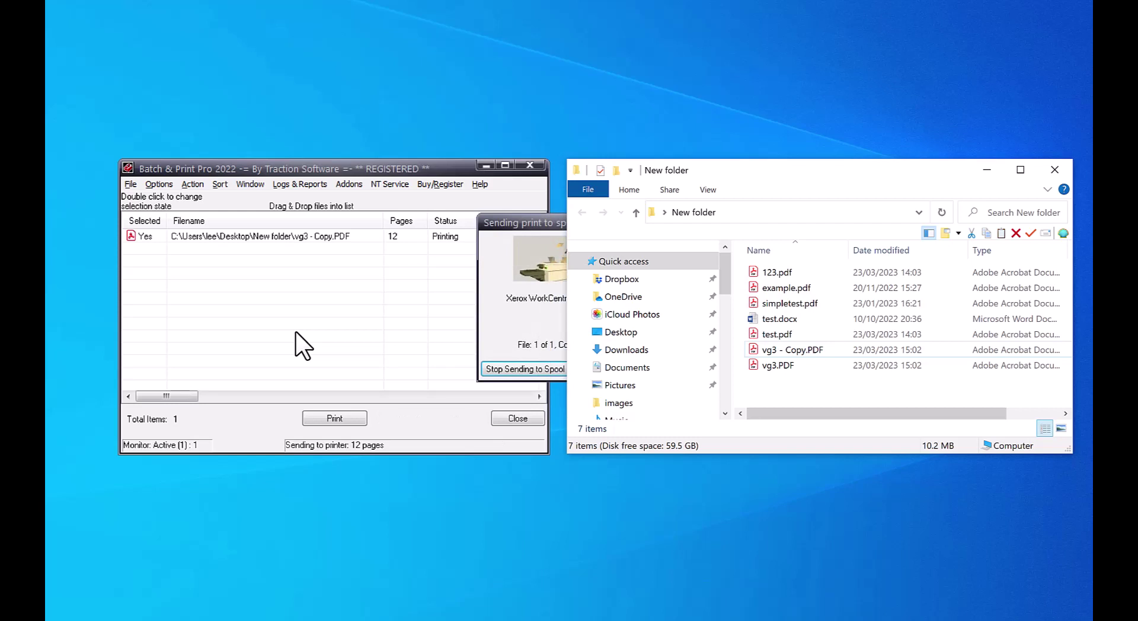
Step: Set the move-after-print directory to the New folder path plus '\printed' and update the entry
click(154, 184)
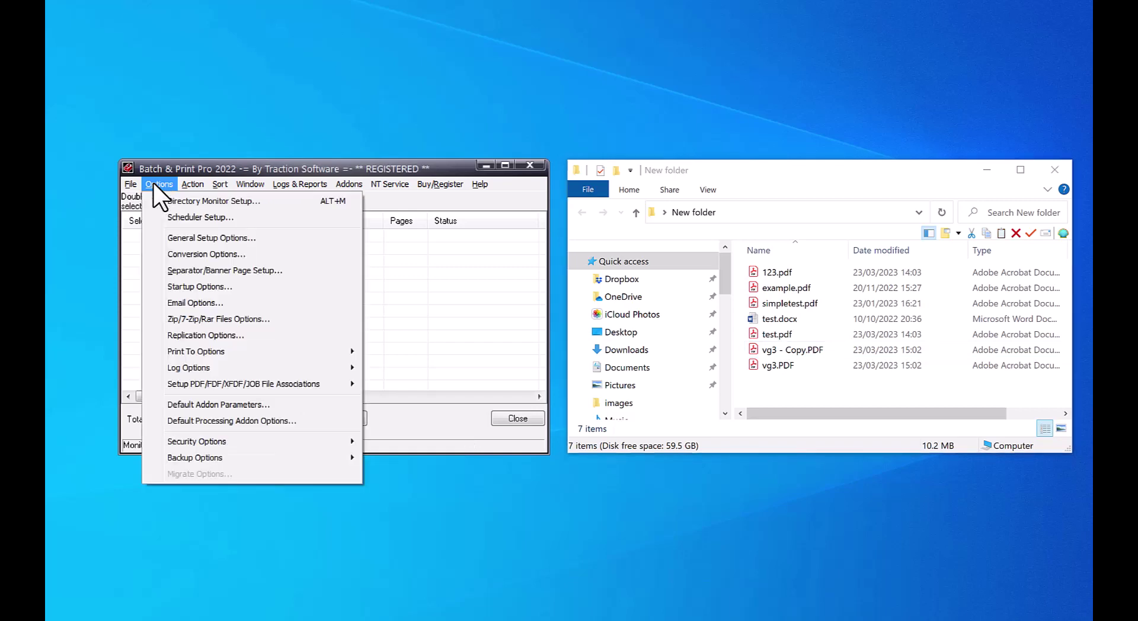
click(180, 200)
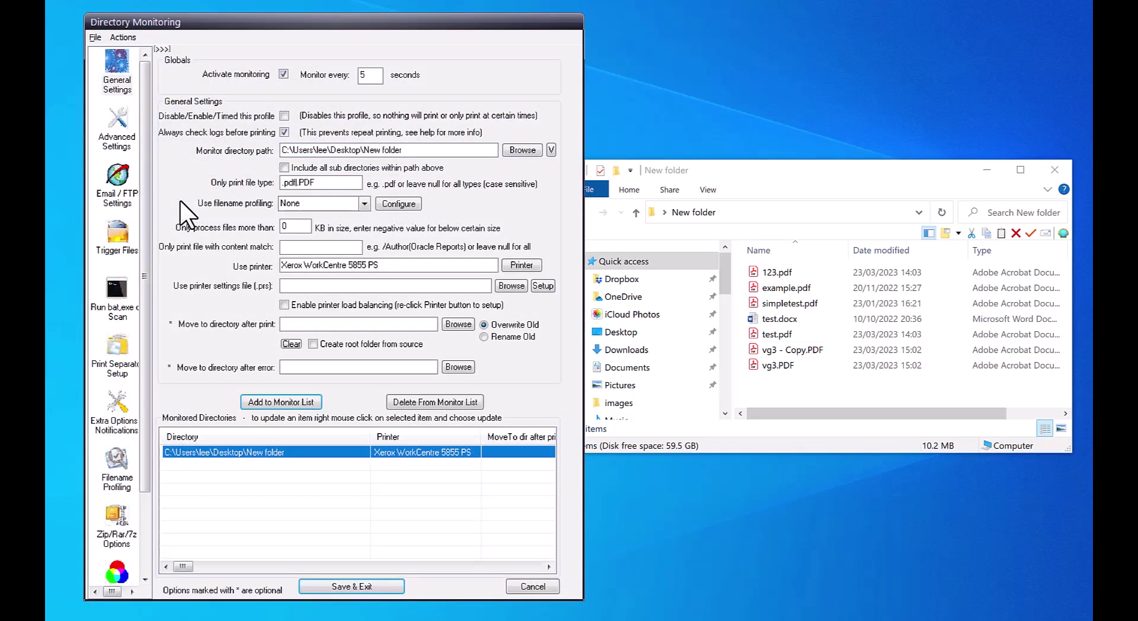
click(282, 324)
drag(427, 150, 282, 150)
key(ctrl+c)
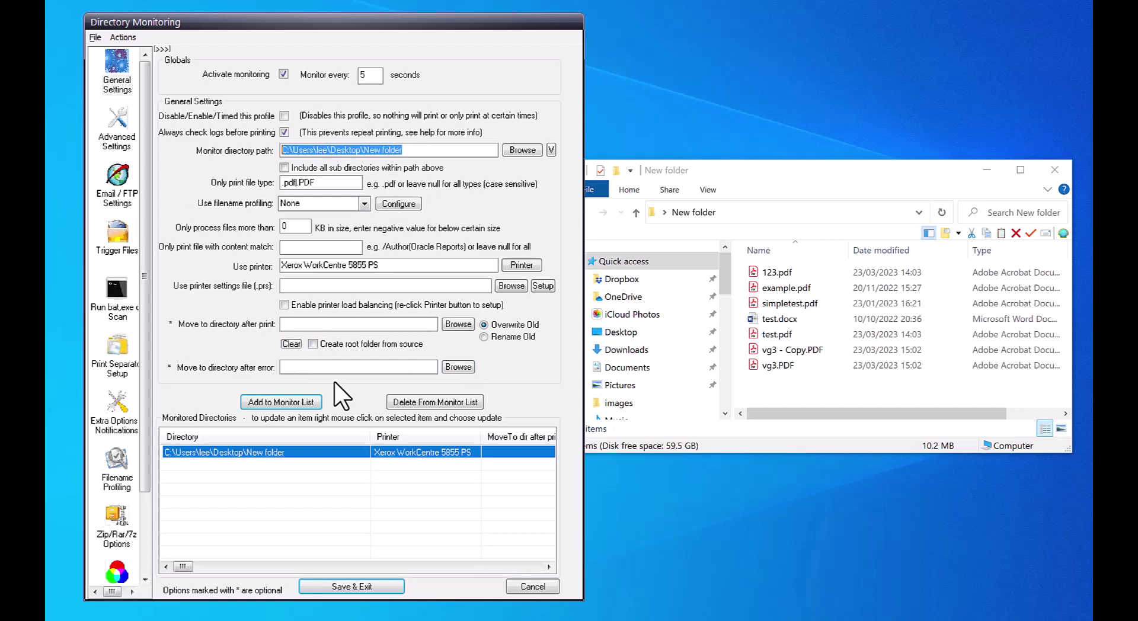
click(336, 324)
key(ctrl+v)
text(\)
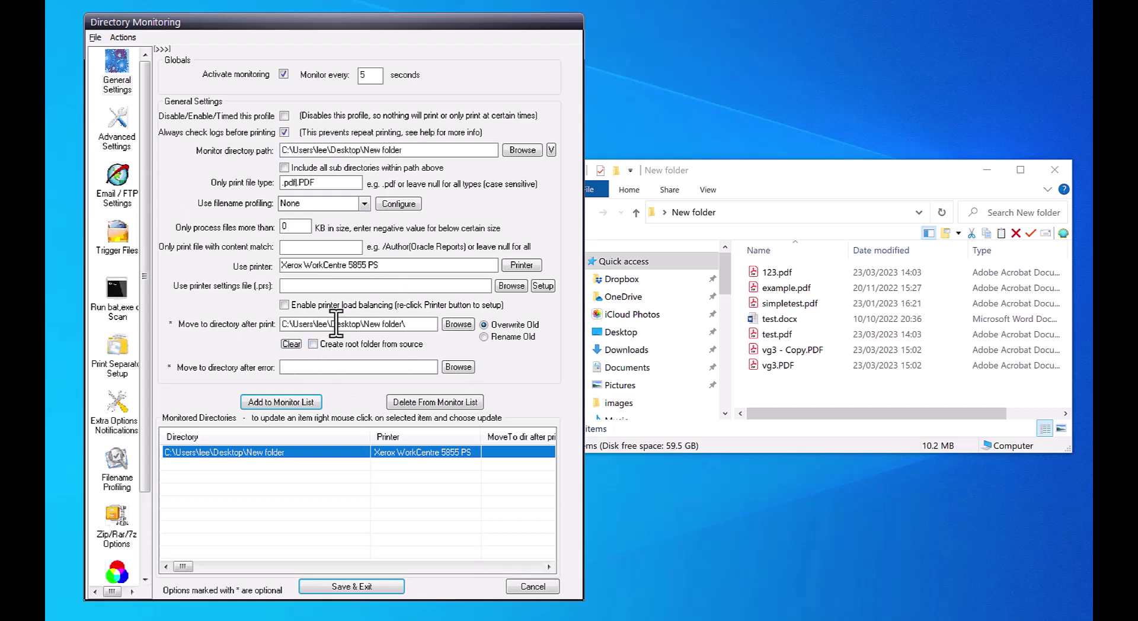
text(printed)
click(372, 585)
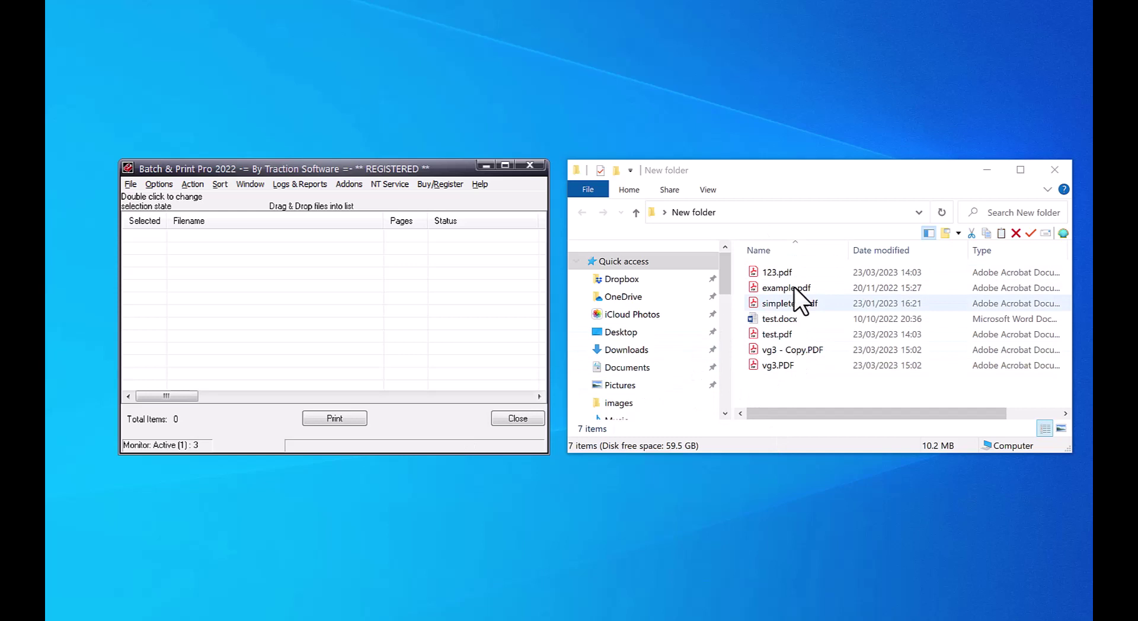
Step: Clear the print log so all six PDFs print again
click(313, 183)
mouse_move(311, 201)
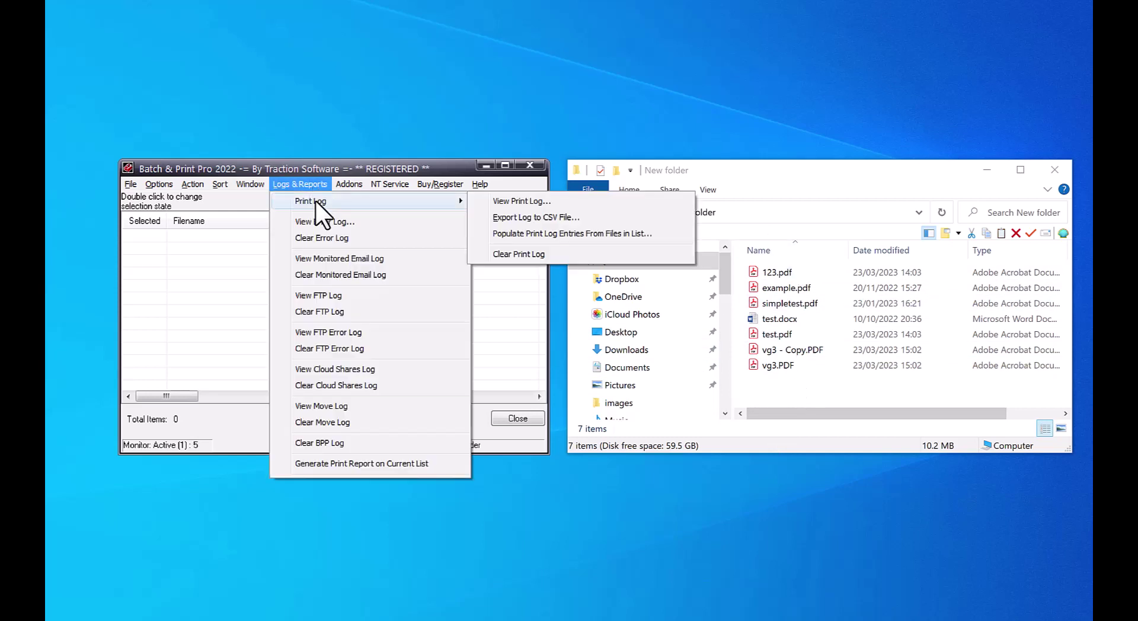
click(552, 254)
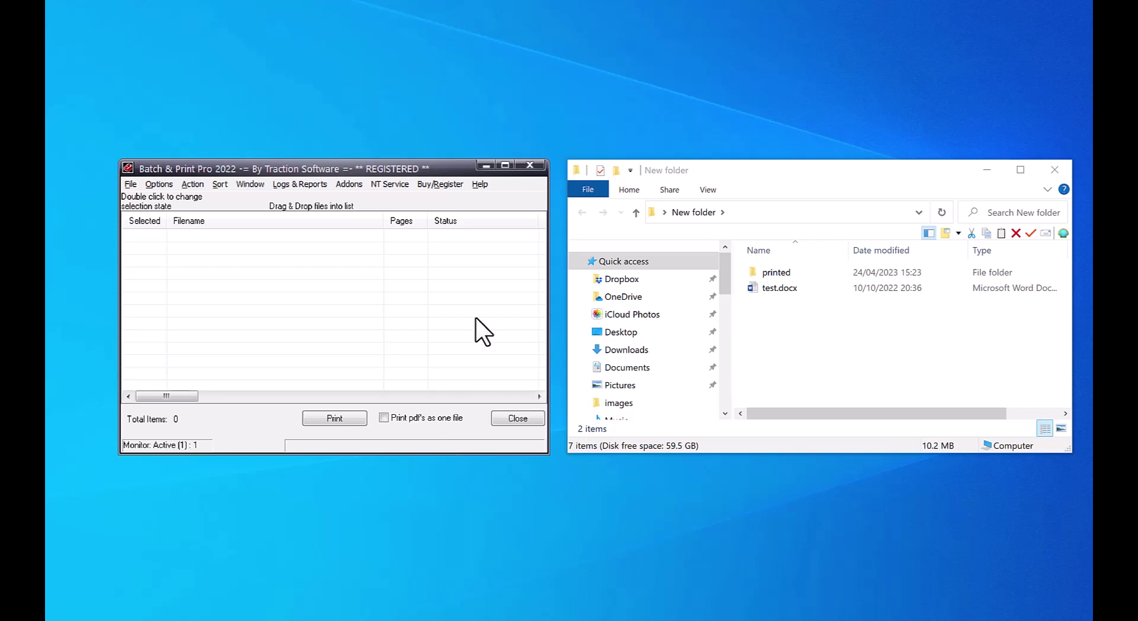
Step: Minimize the Batch & Print Pro window once printing finishes
click(486, 165)
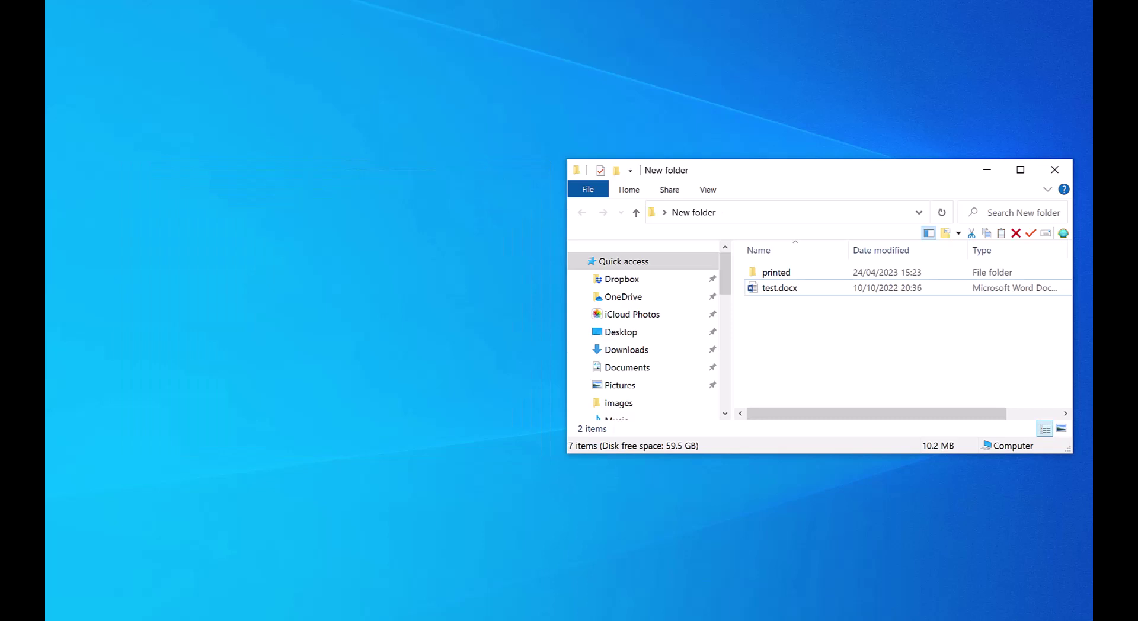